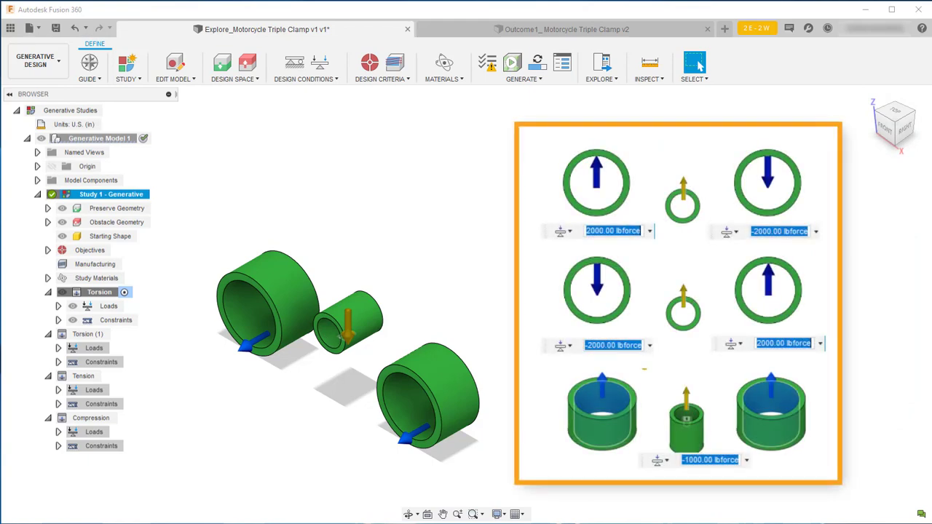
- Check the study materials, then view all 66 generated triple-clamp outcomes in Explore
click(436, 71)
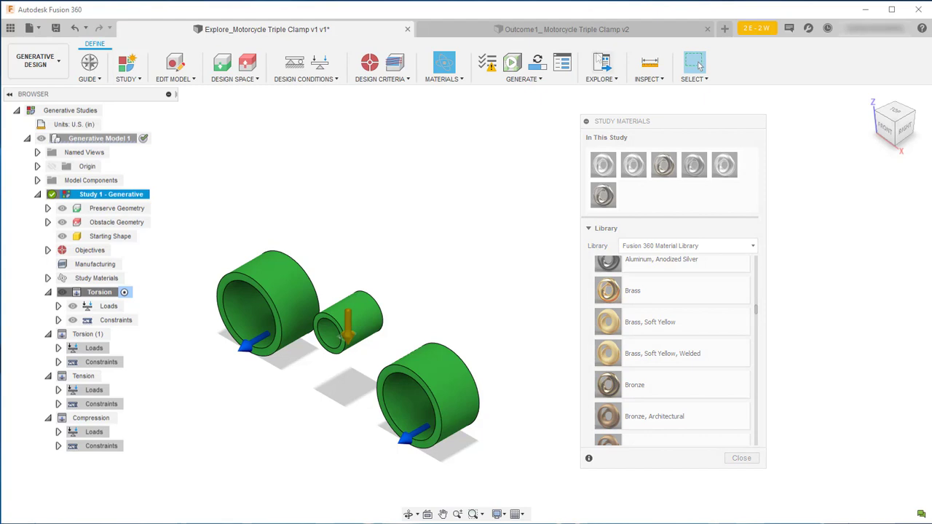
click(696, 64)
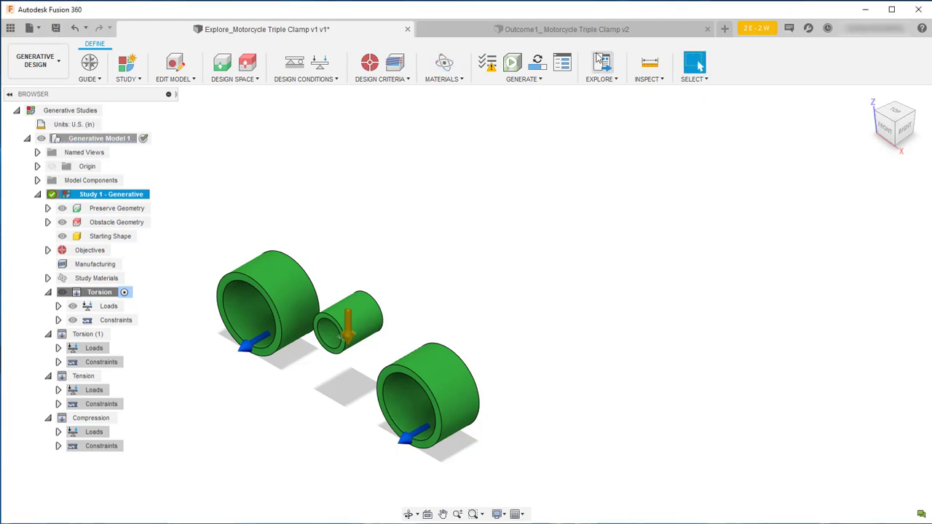
click(598, 60)
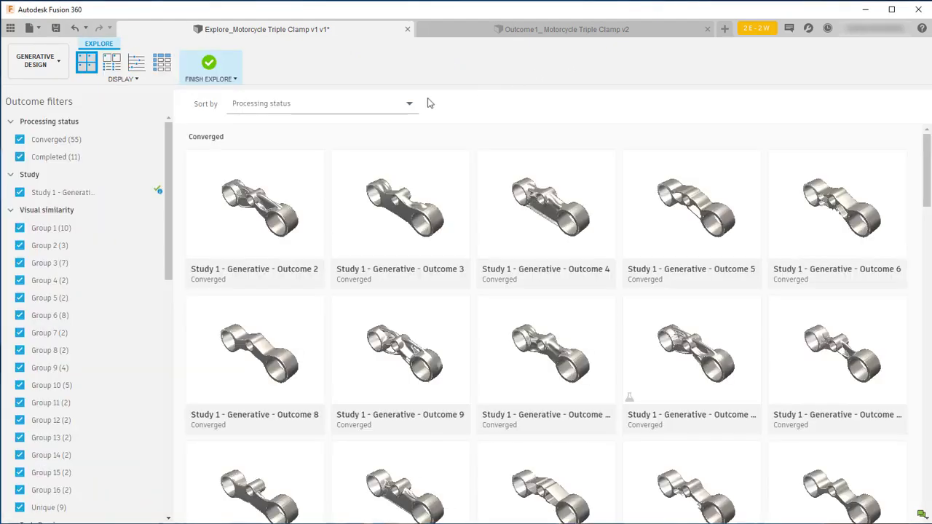
- Sort outcomes by manufacturing method and open the 2.5-axis milling Outcome 6
click(409, 103)
click(377, 163)
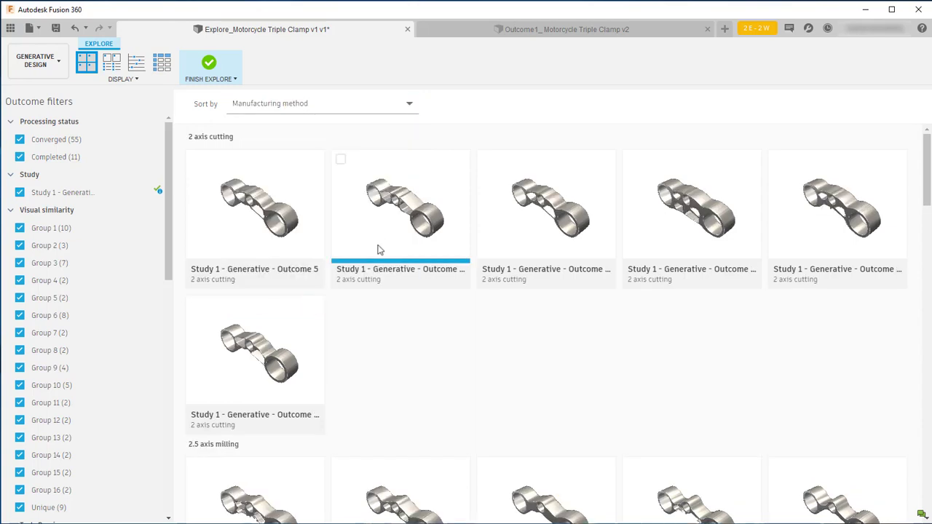
scroll(377, 255, down, 3)
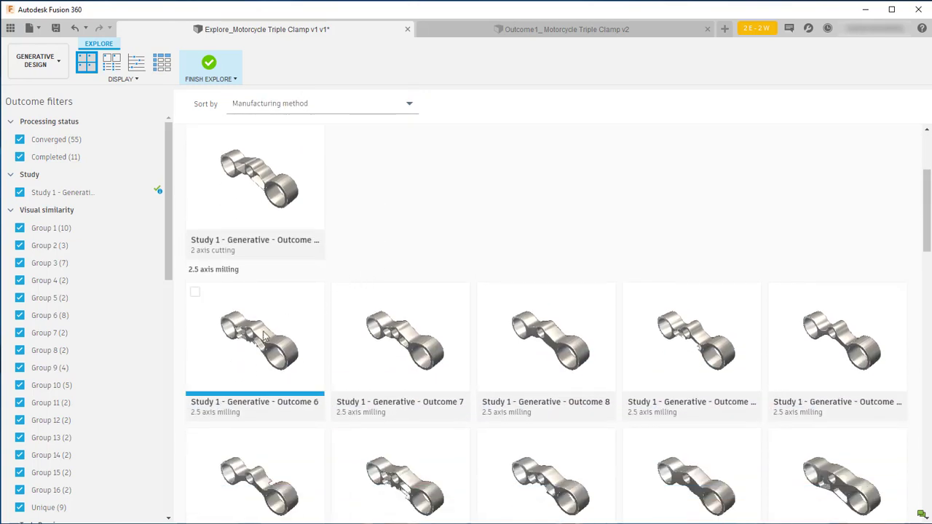
double_click(260, 338)
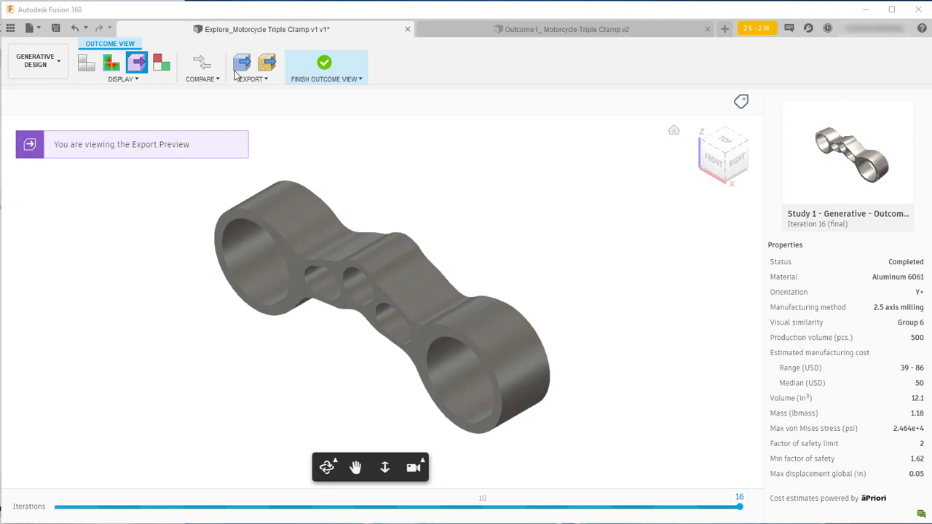
mouse_move(242, 63)
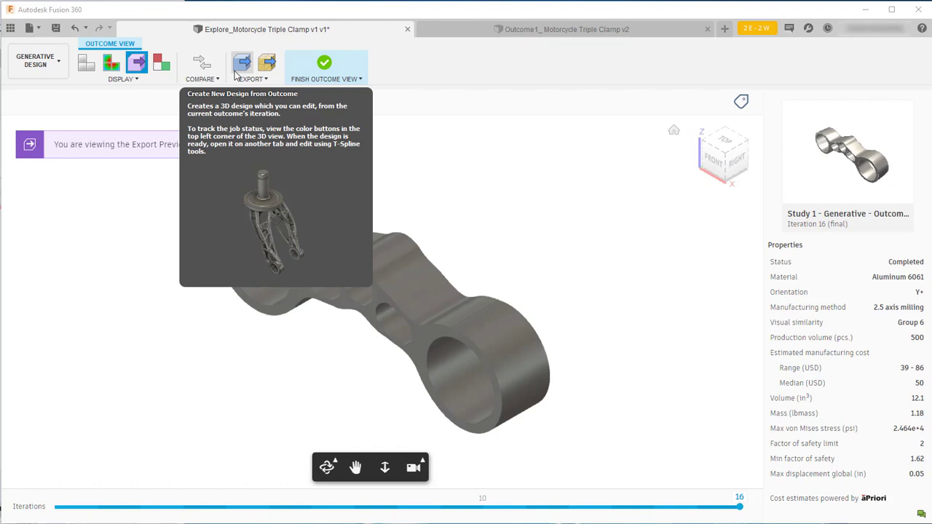
- Create an editable design from Outcome 6 and open it in a new tab
click(241, 67)
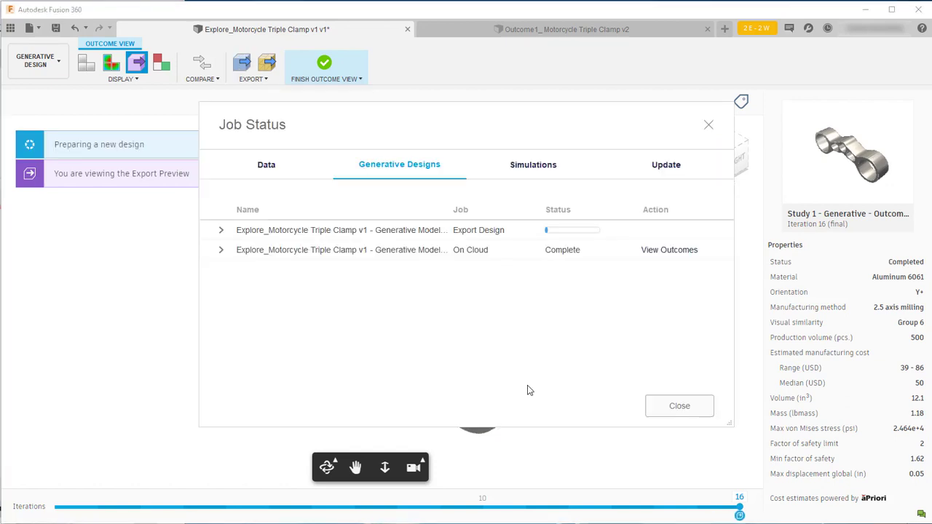
click(678, 405)
click(184, 151)
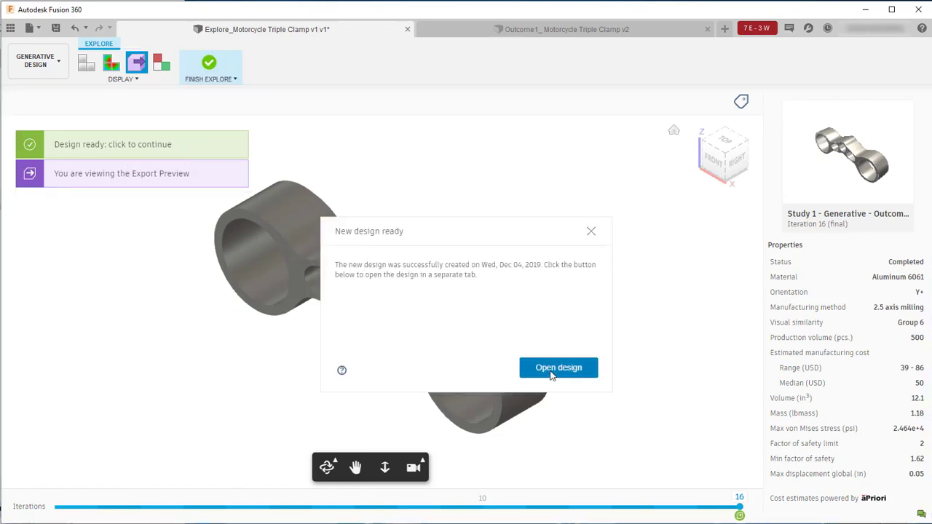
click(551, 374)
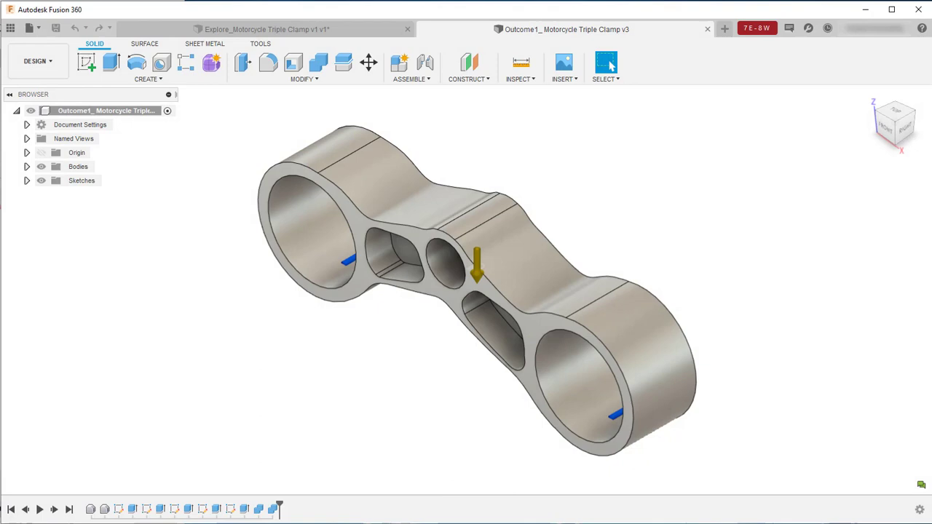
- Switch the Outcome 6 design to the Simulation workspace
click(40, 61)
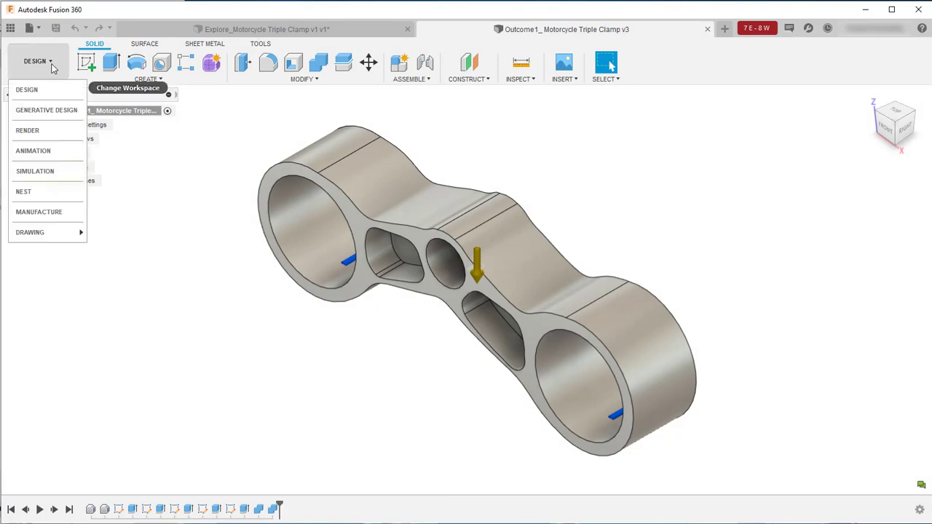
click(48, 171)
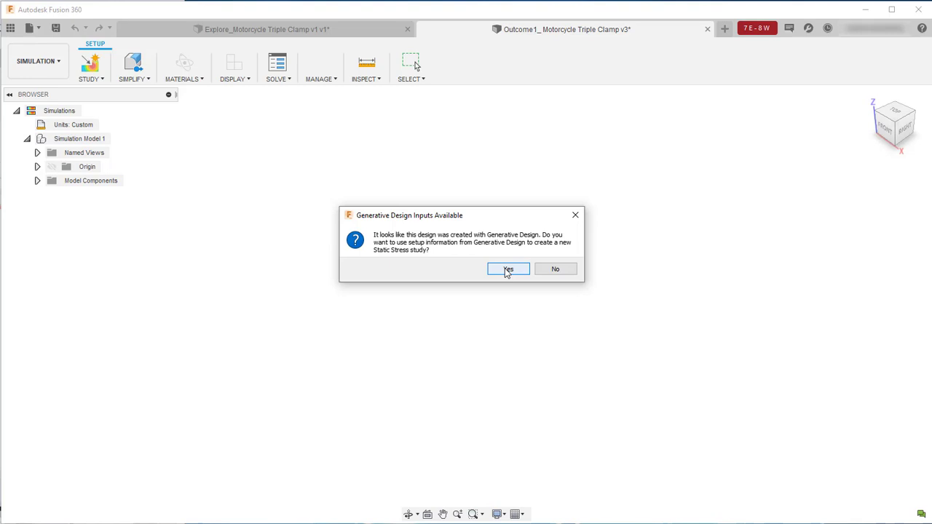
- Accept the Generative Design inputs to build static stress studies for ANSYS Mechanical
click(508, 269)
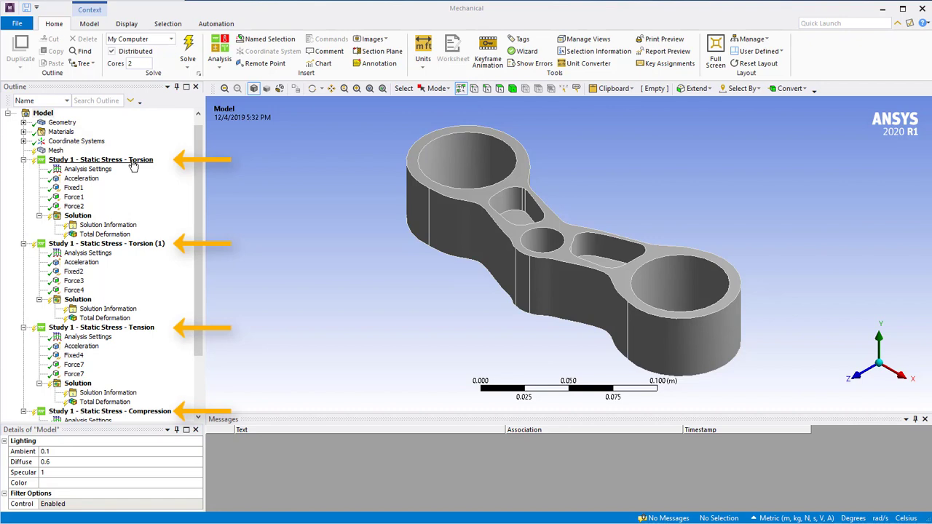
- Review the loads and supports of Torsion, Torsion (1), Tension and Compression studies
click(133, 165)
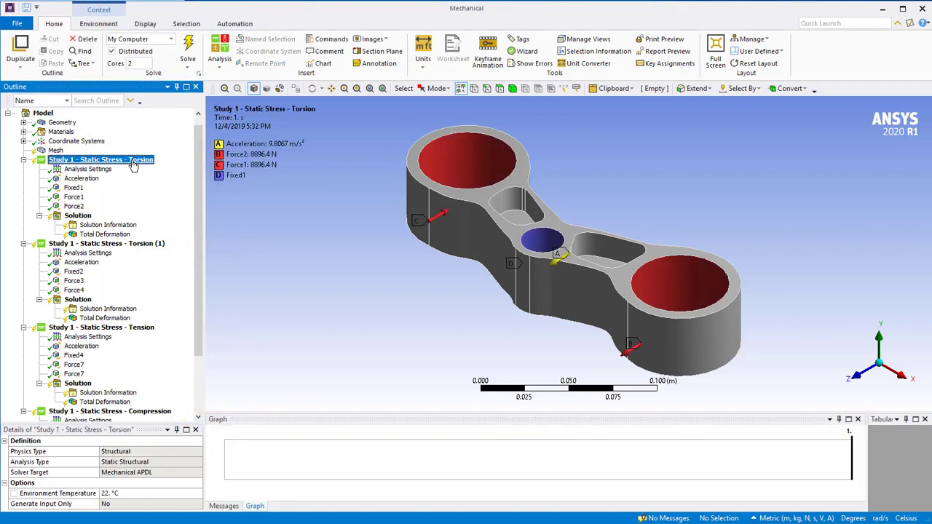
click(133, 248)
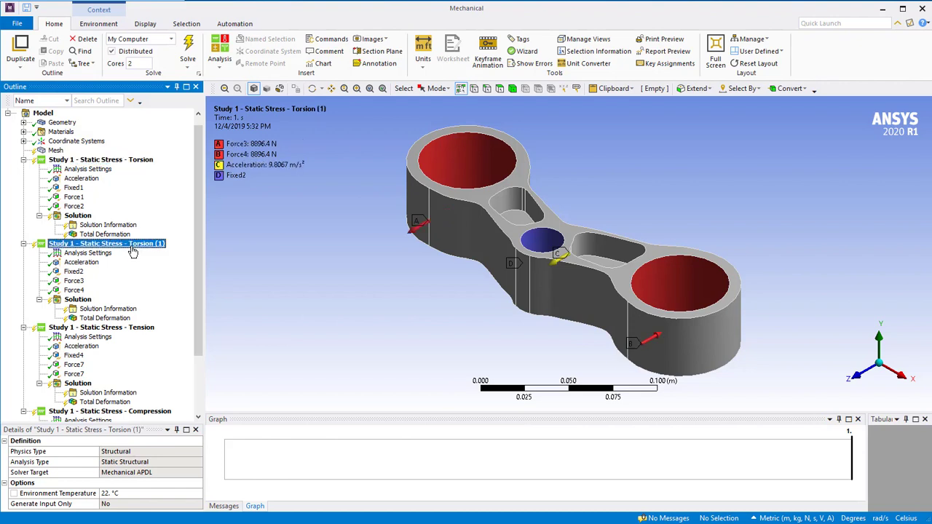
click(132, 329)
click(135, 413)
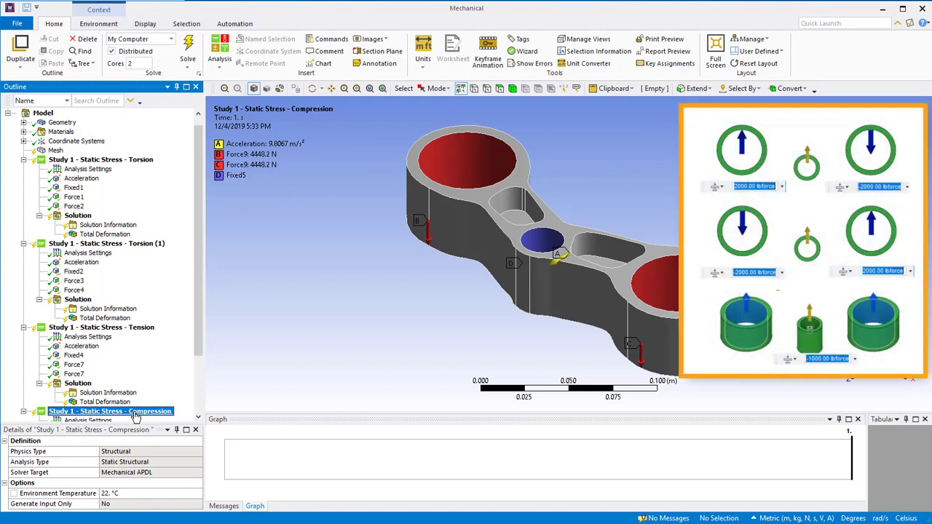
- Solve all static structural studies from the Model context menu
click(42, 113)
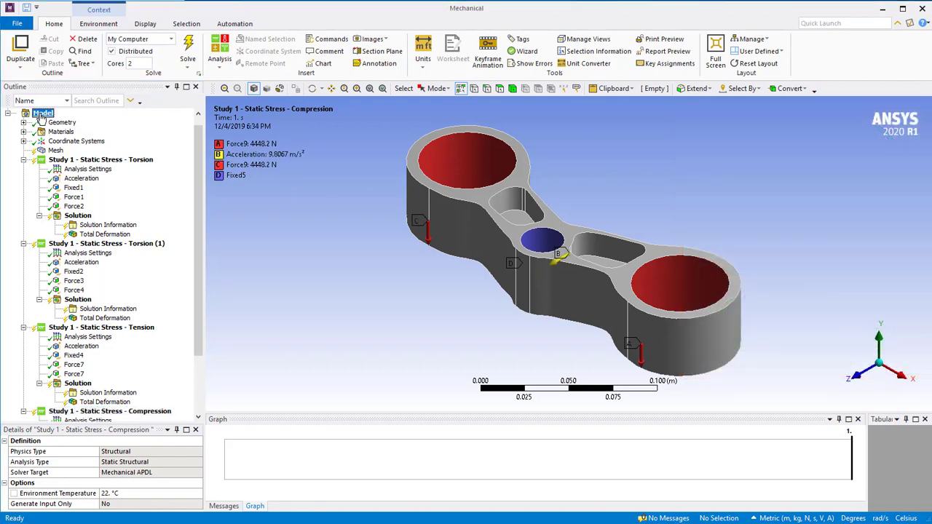
right_click(42, 114)
click(64, 134)
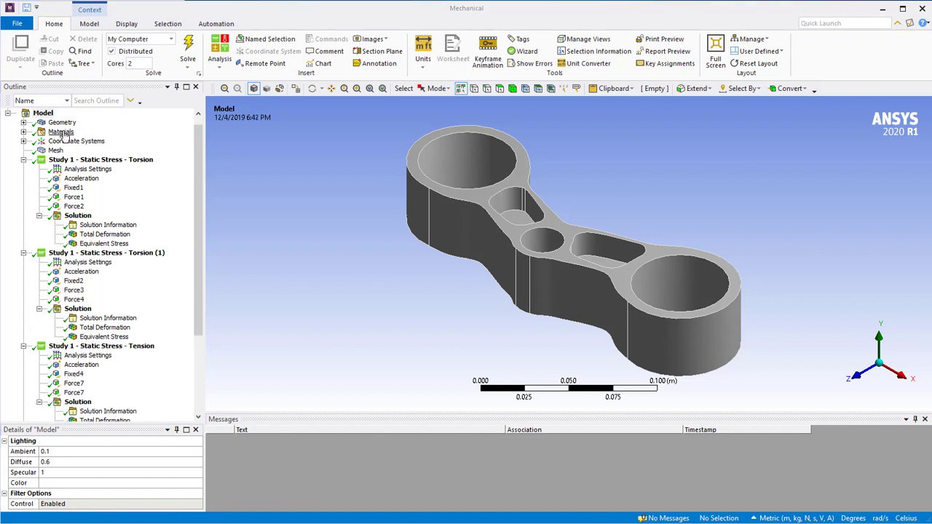
- Play the animated Total Deformation result of the Tension study
scroll(64, 134, down, 1)
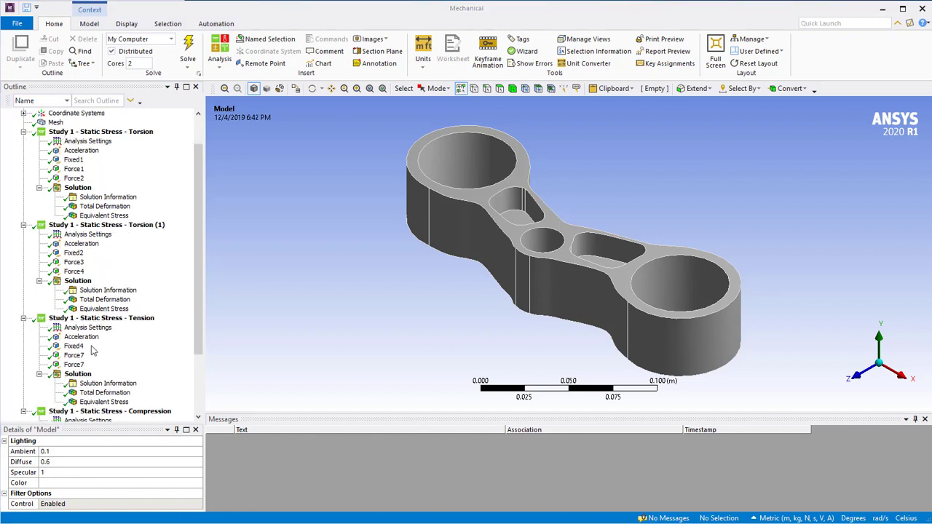
click(94, 394)
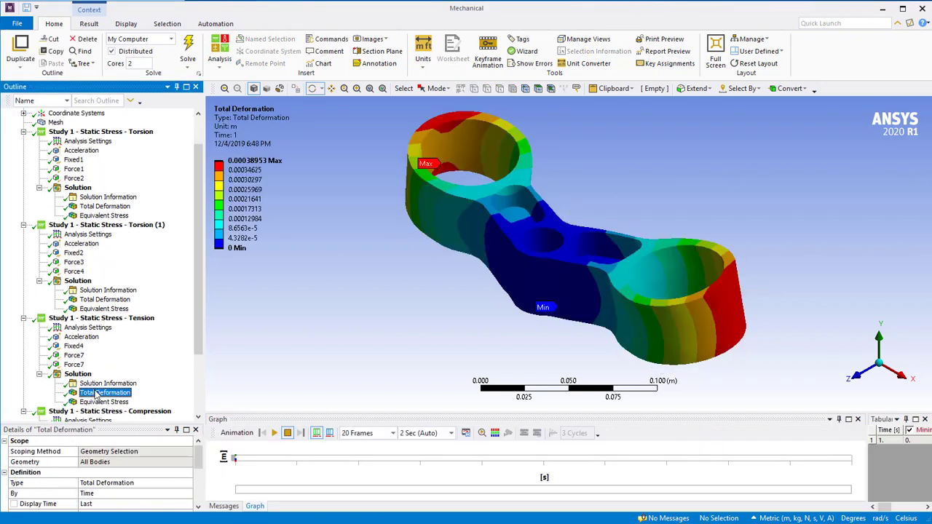
click(274, 433)
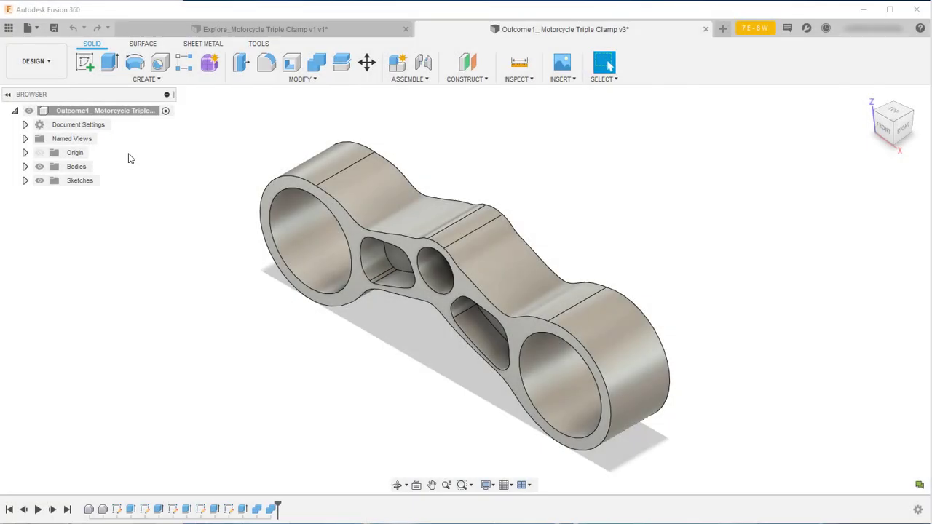
- Back in Fusion 360, show the workspace list over the Outcome 6 clamp design
click(55, 64)
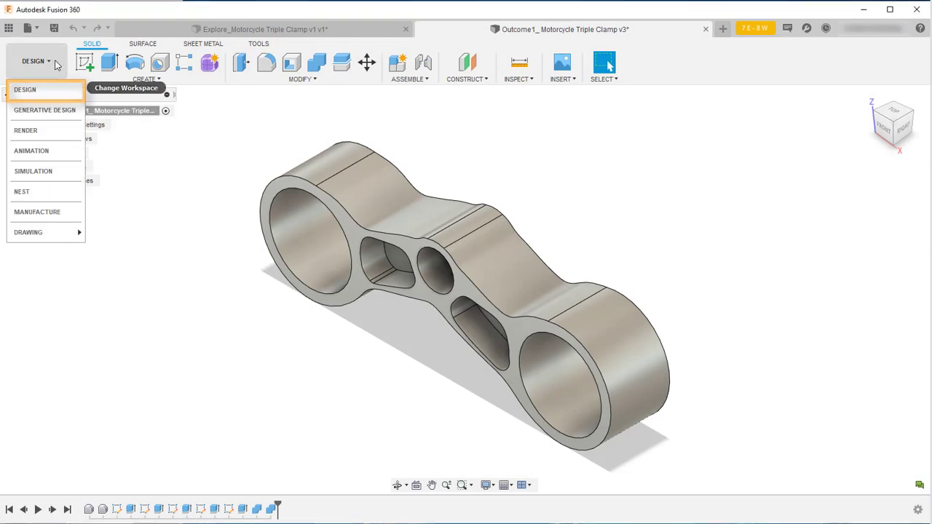